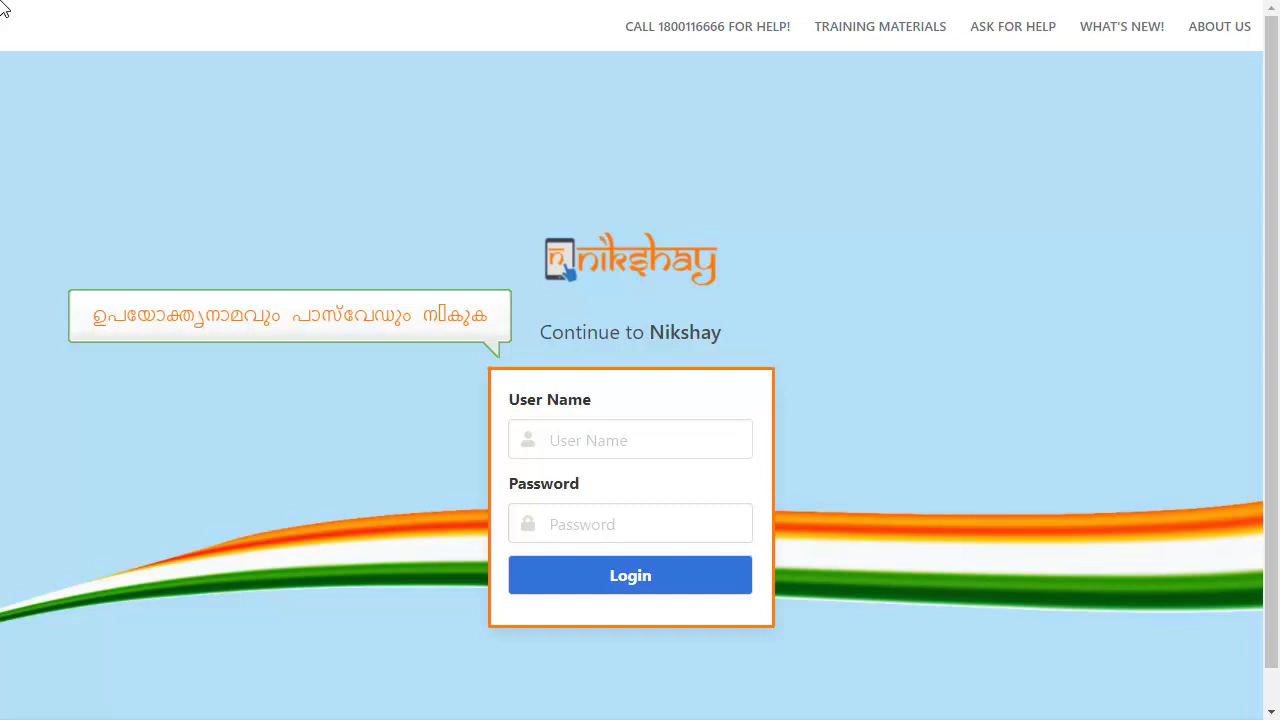
Step: Log in to Nikshay with the user name dto-kadha and the account password
left_click(631, 451)
type("dto-kadha")
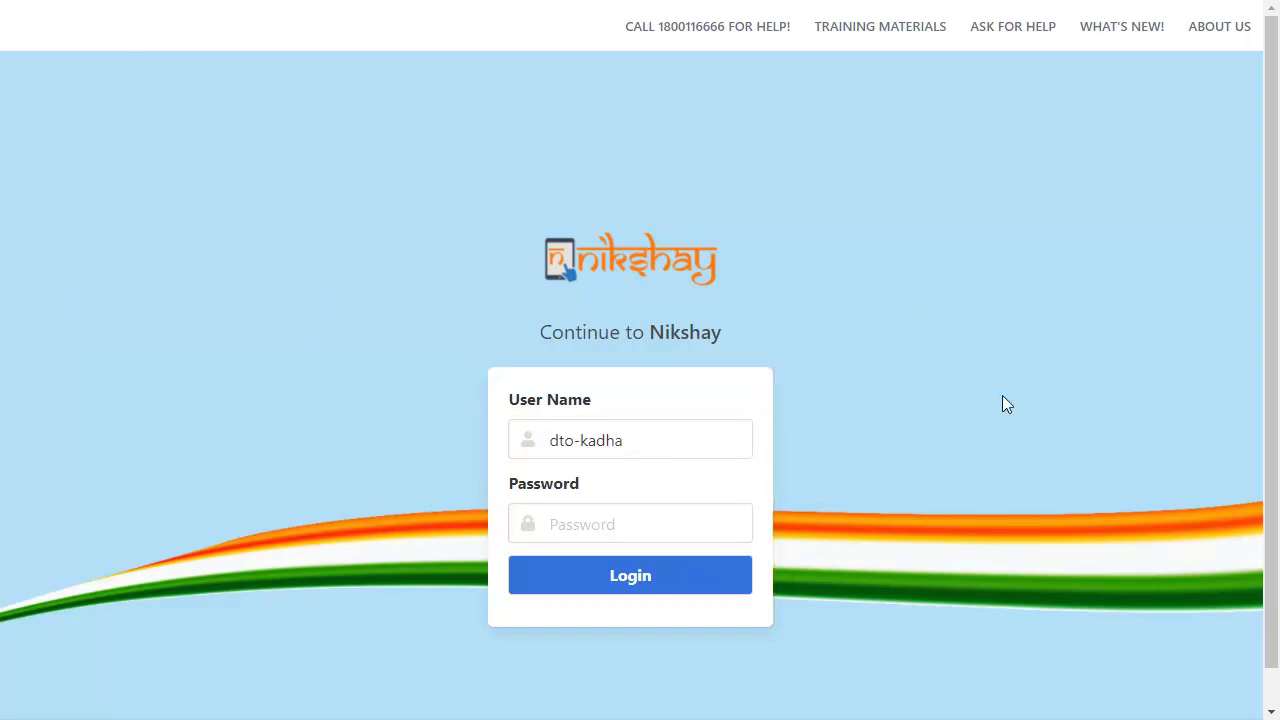
key("Tab")
left_click(606, 523)
left_click(643, 580)
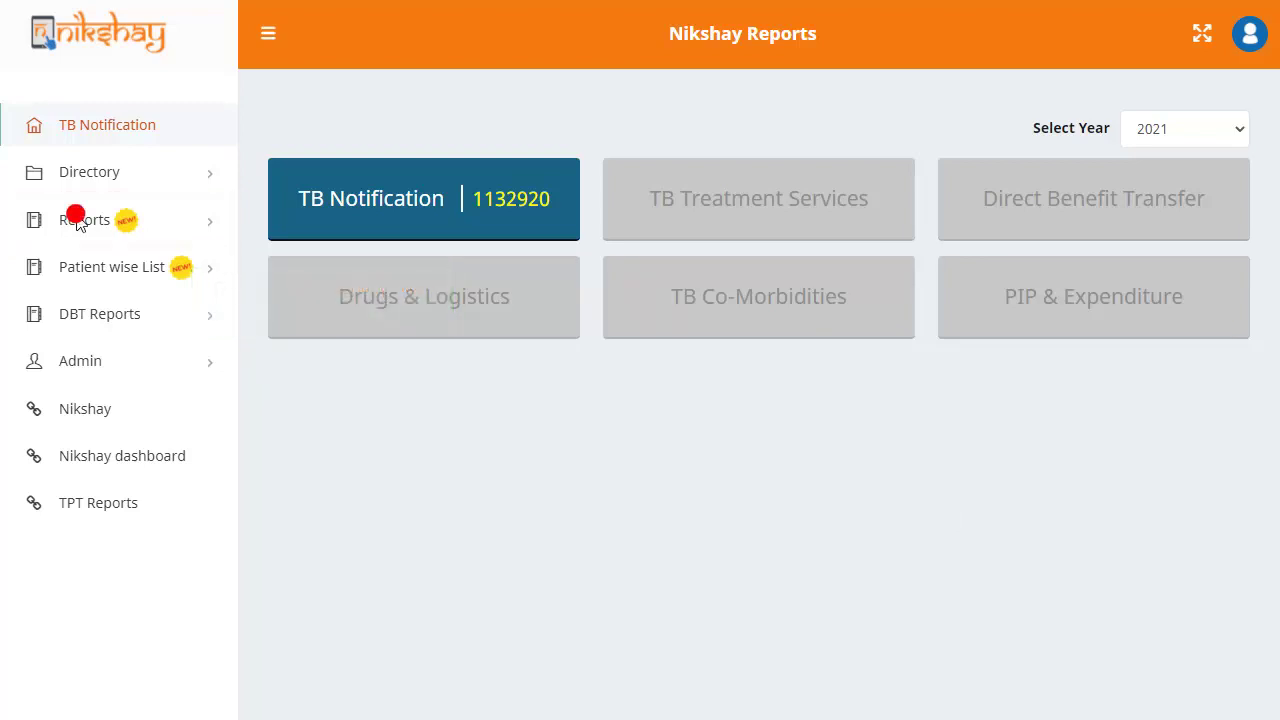
Step: Open the UDST Report from the available Nikshay reports
left_click(140, 218)
scroll(233, 268, "down", 3)
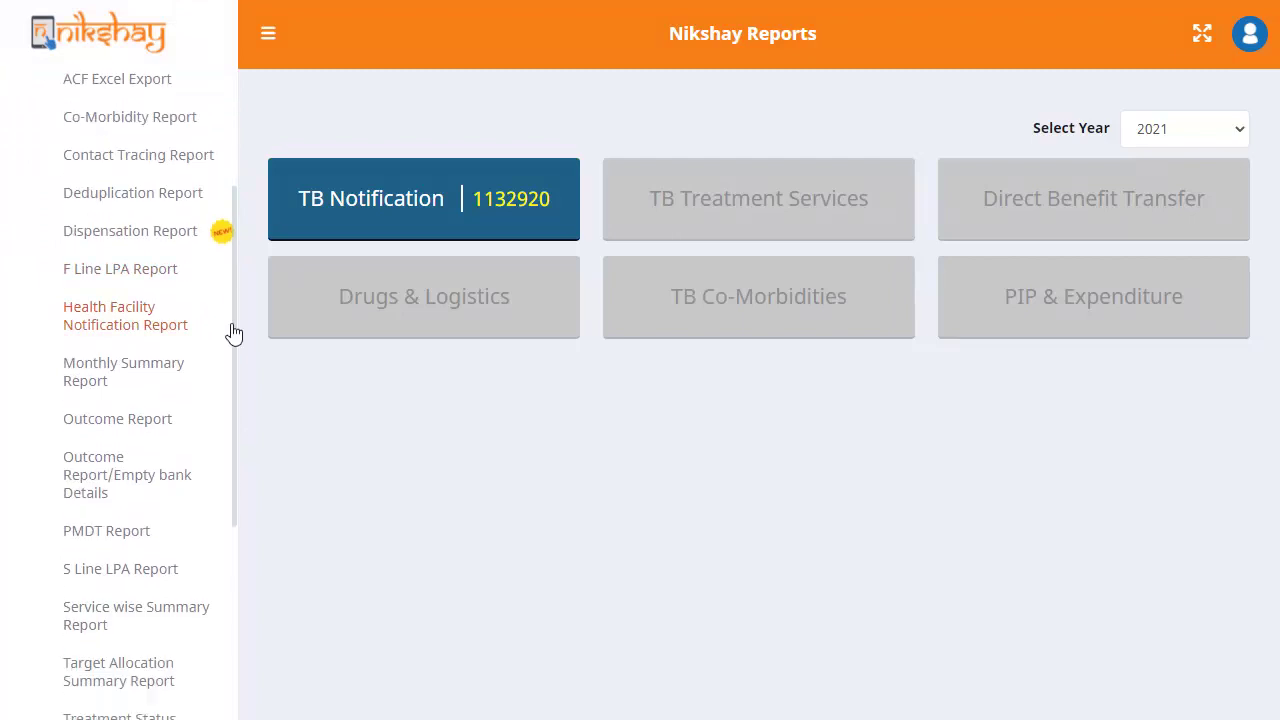
scroll(224, 400, "down", 3)
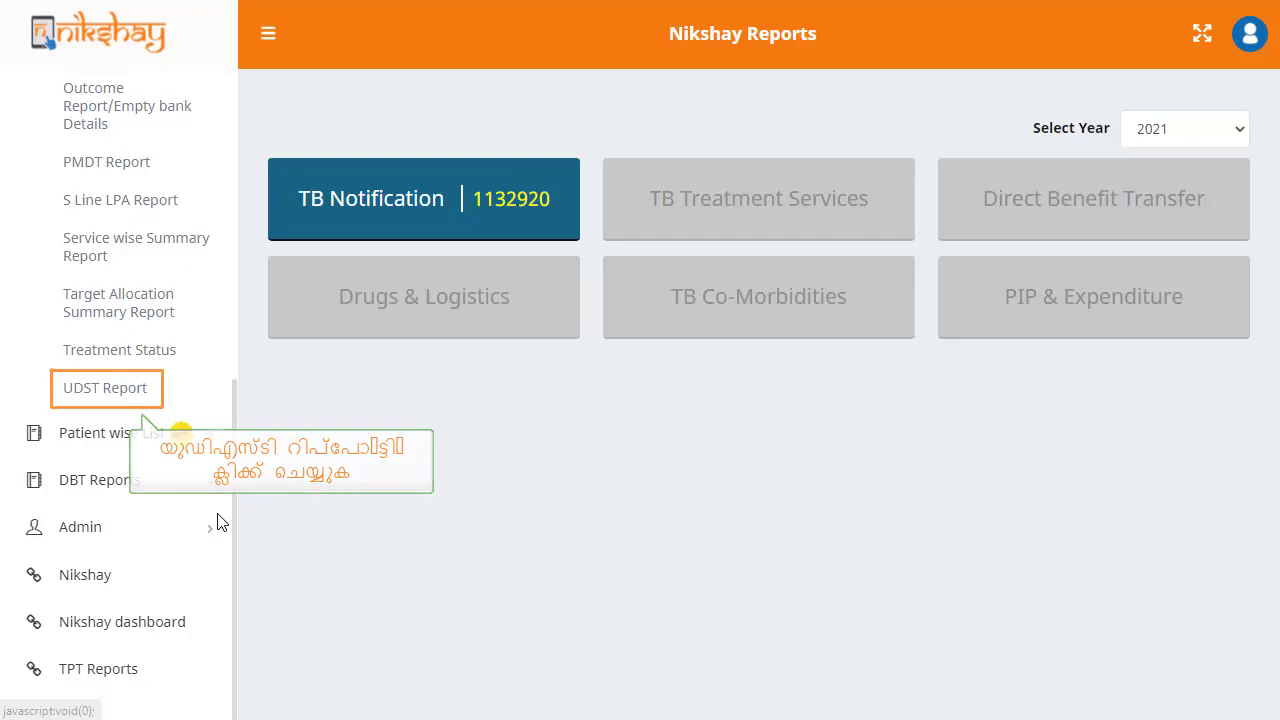
left_click(97, 387)
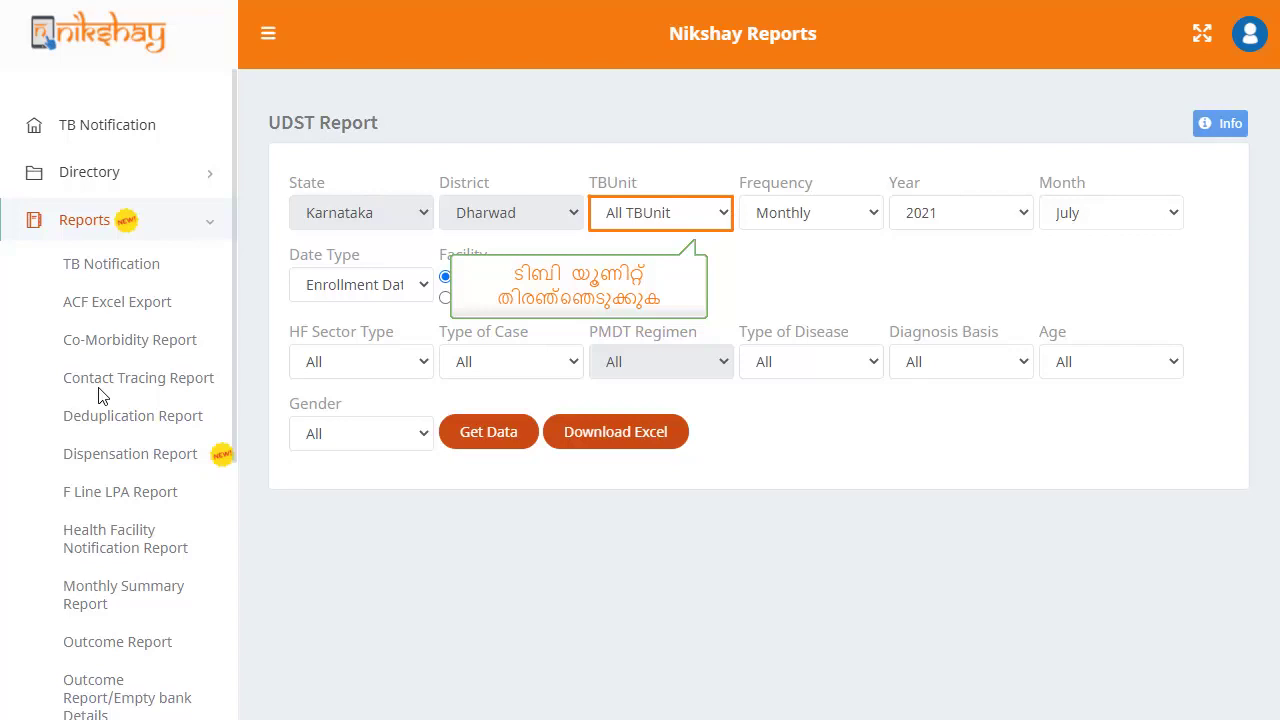
Step: Filter the UDST report to the DHARWAD TB unit with a Monthly frequency
left_click(660, 212)
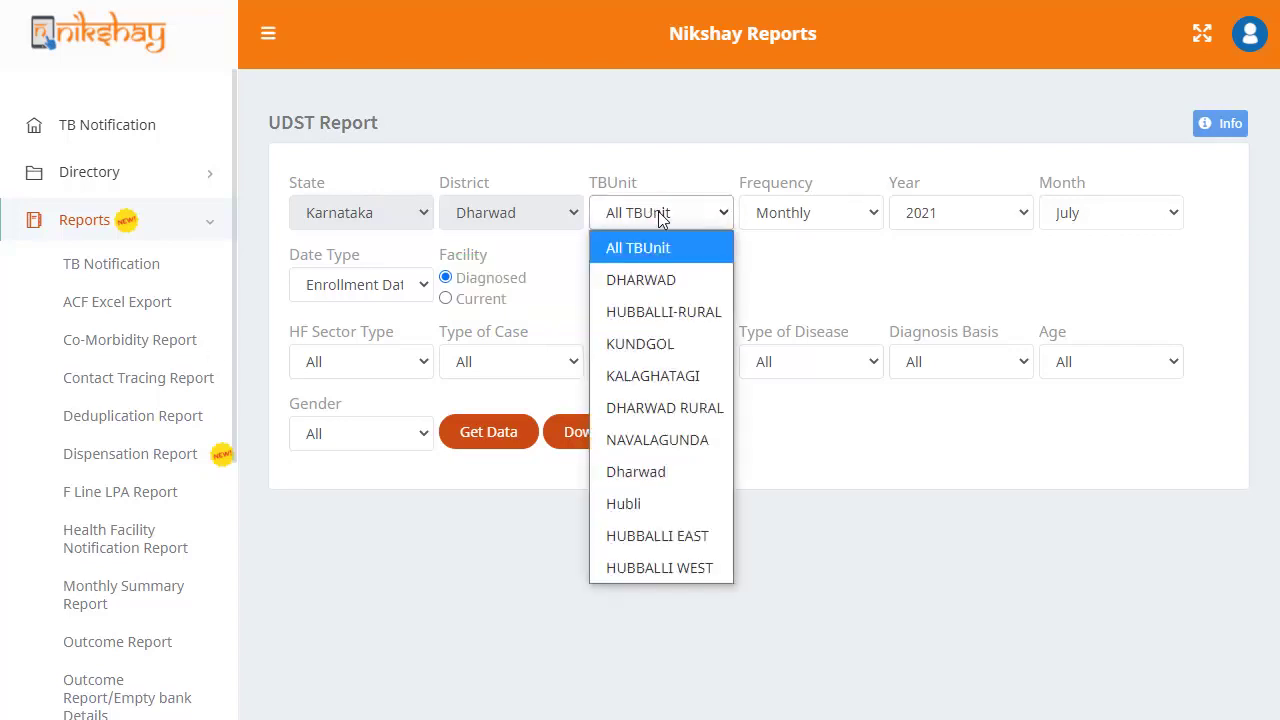
left_click(660, 282)
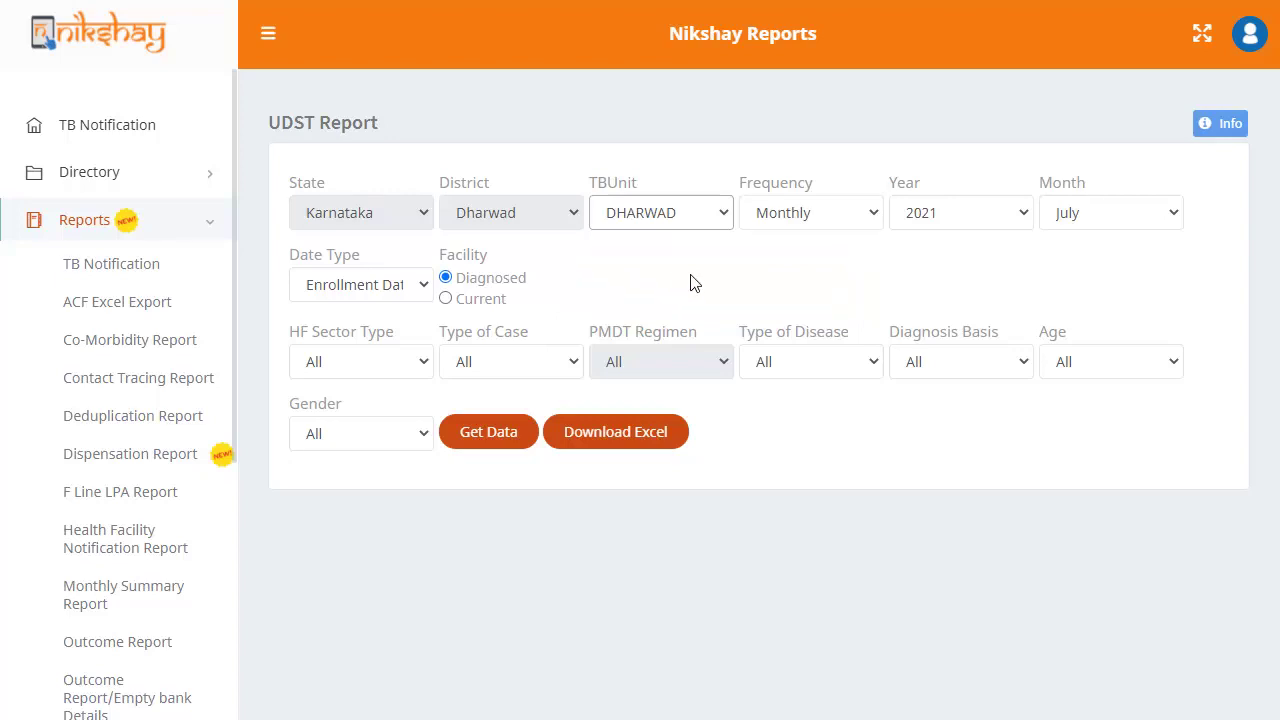
left_click(803, 215)
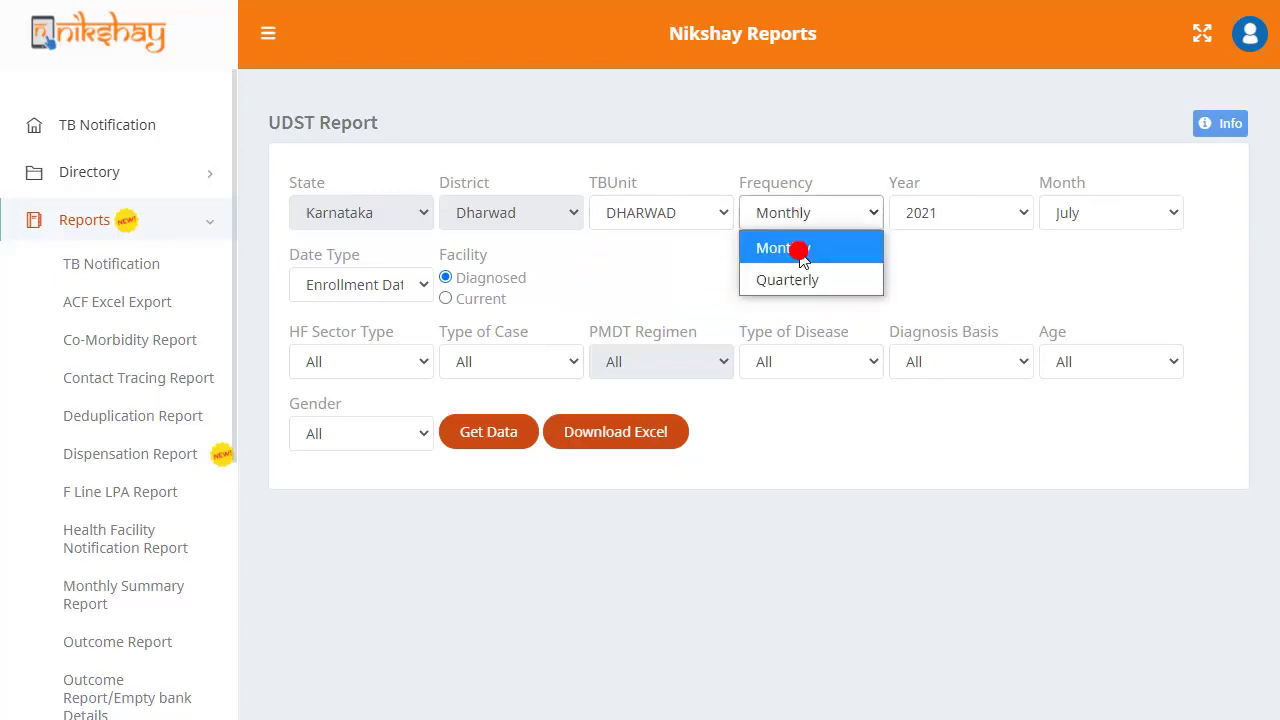
left_click(803, 258)
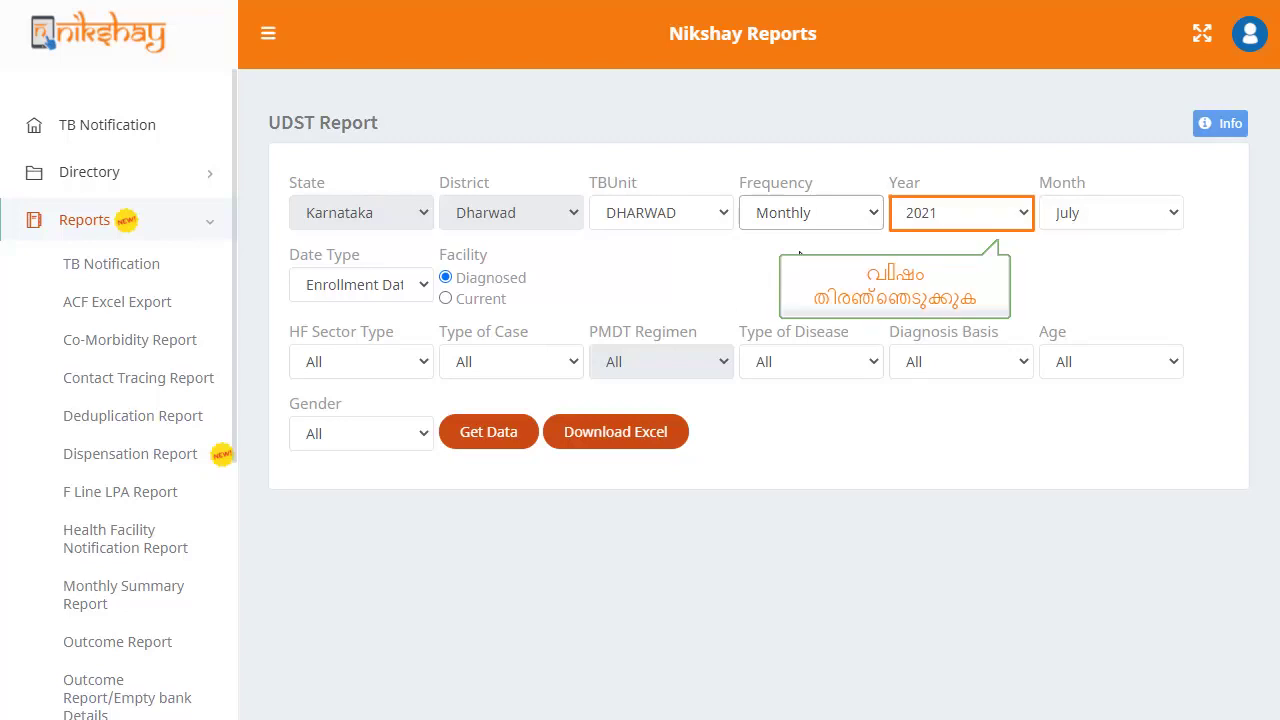
Step: Set the report period to January of the year 2020
left_click(942, 220)
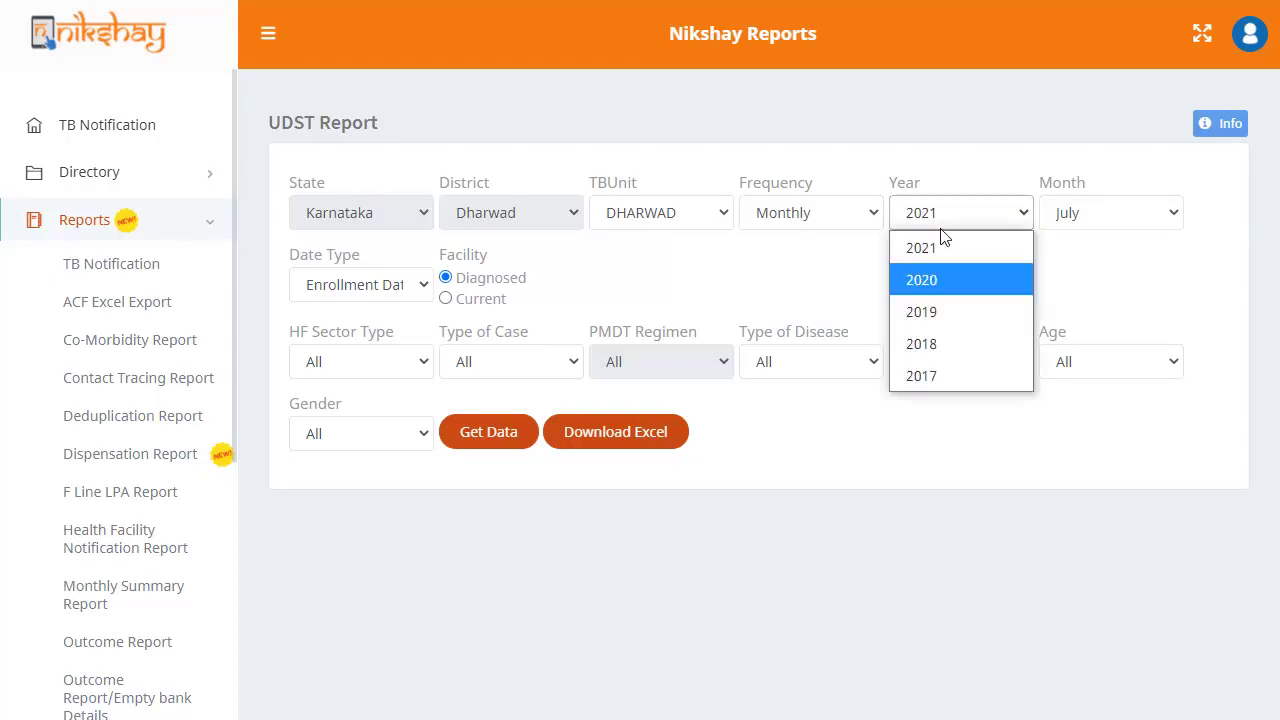
left_click(942, 284)
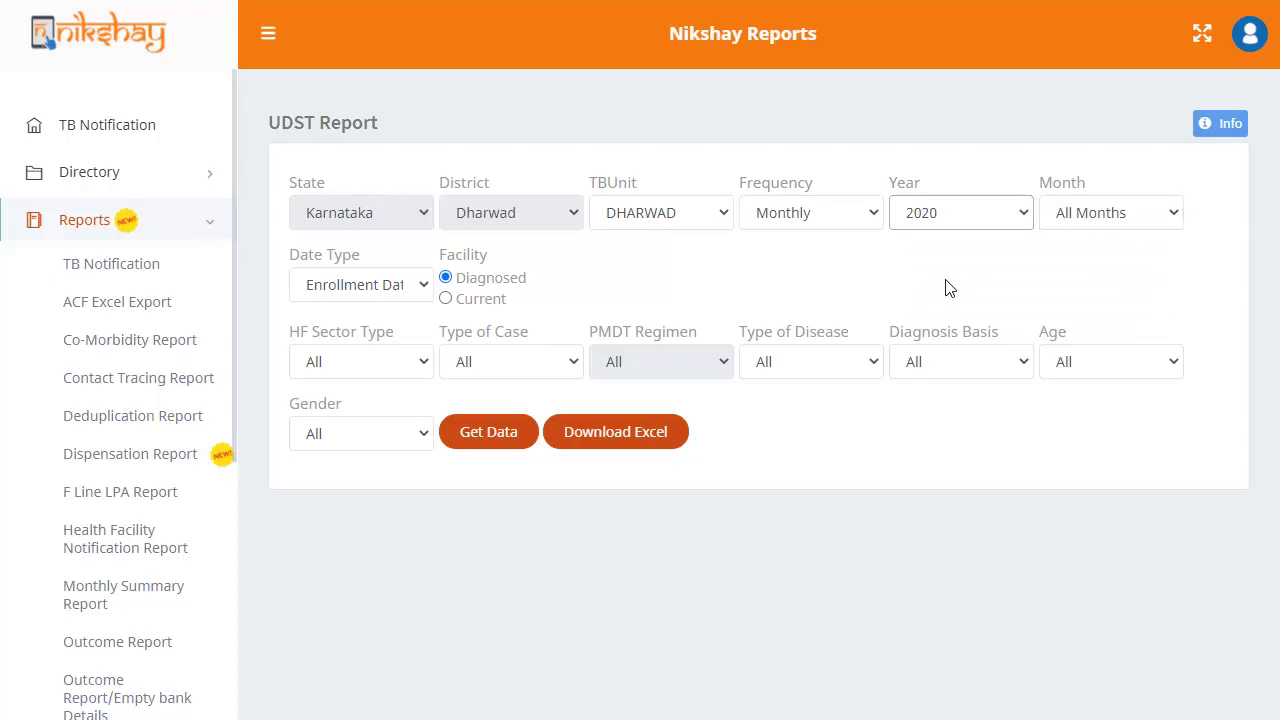
left_click(1105, 215)
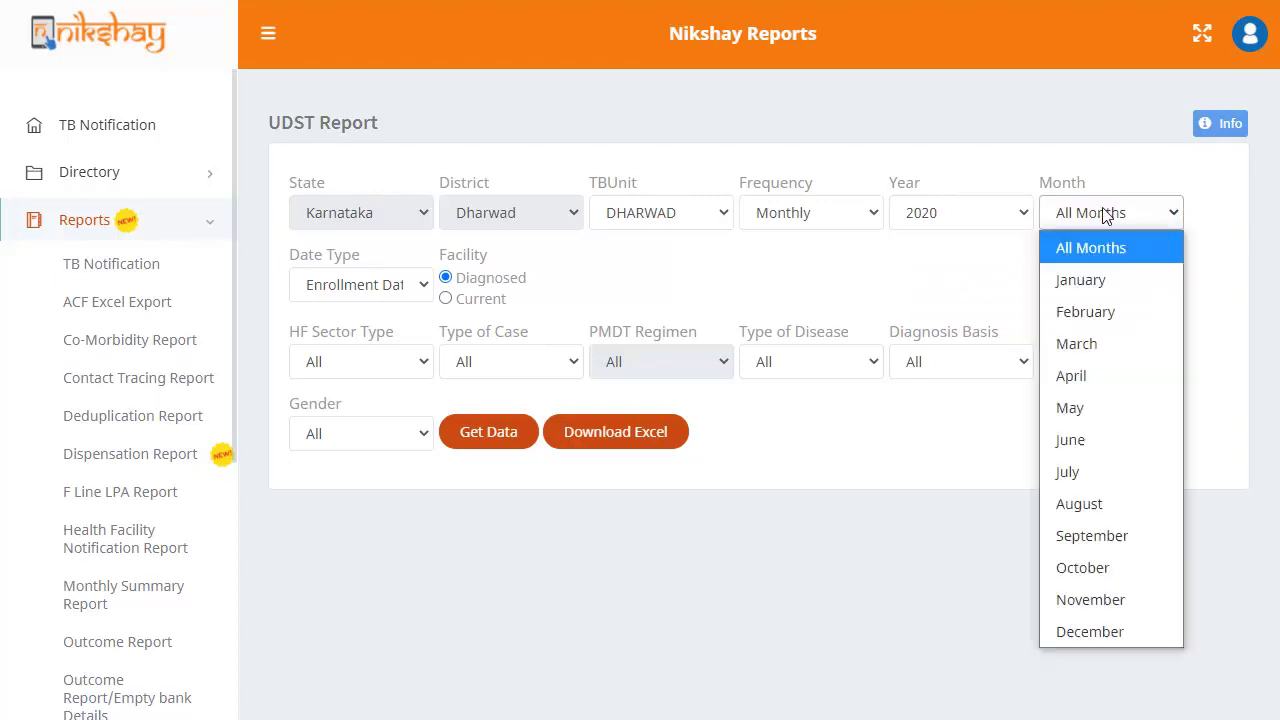
left_click(1094, 282)
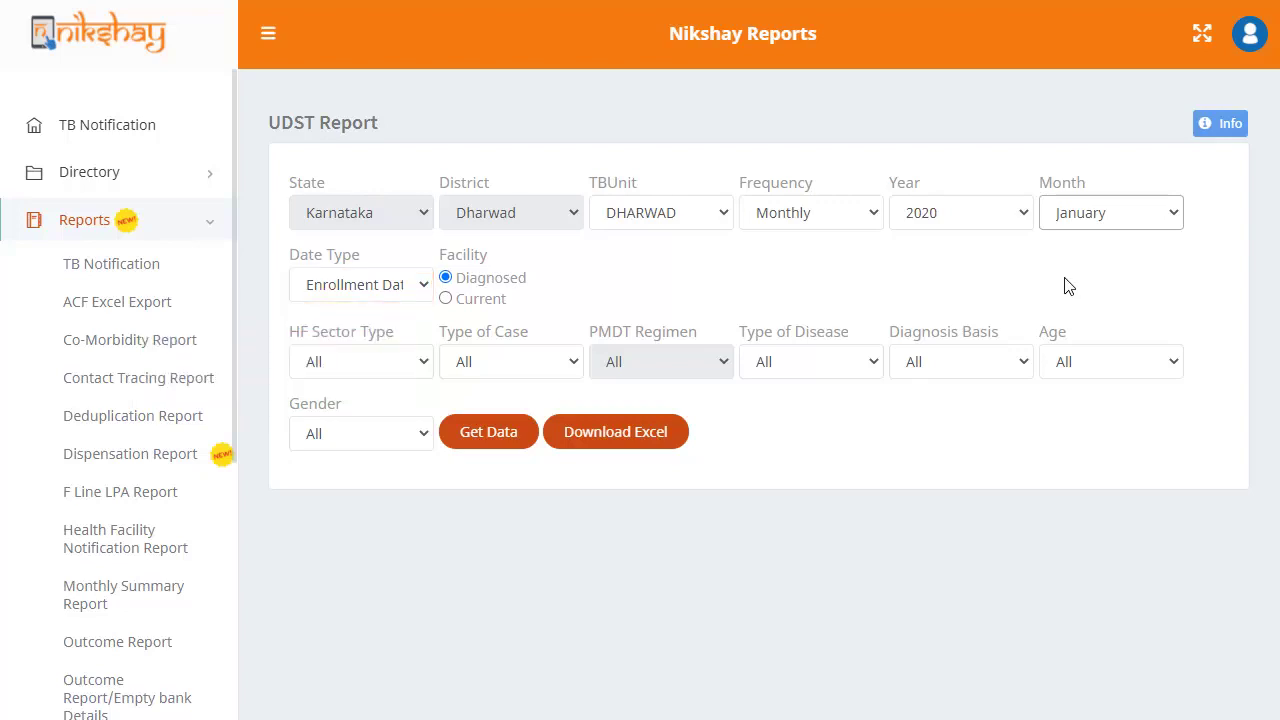
Step: Choose Enrollment Date as the date type, Diagnosed as the facility and All as the HF sector type
left_click(382, 285)
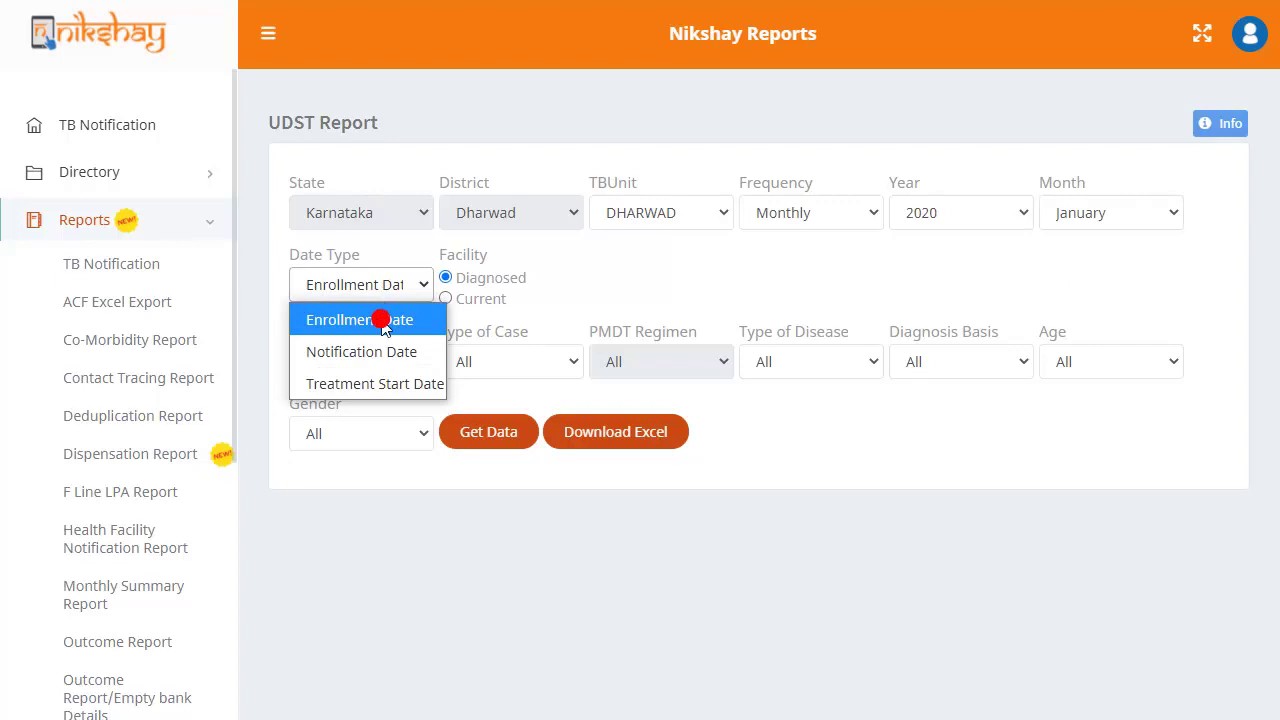
left_click(384, 321)
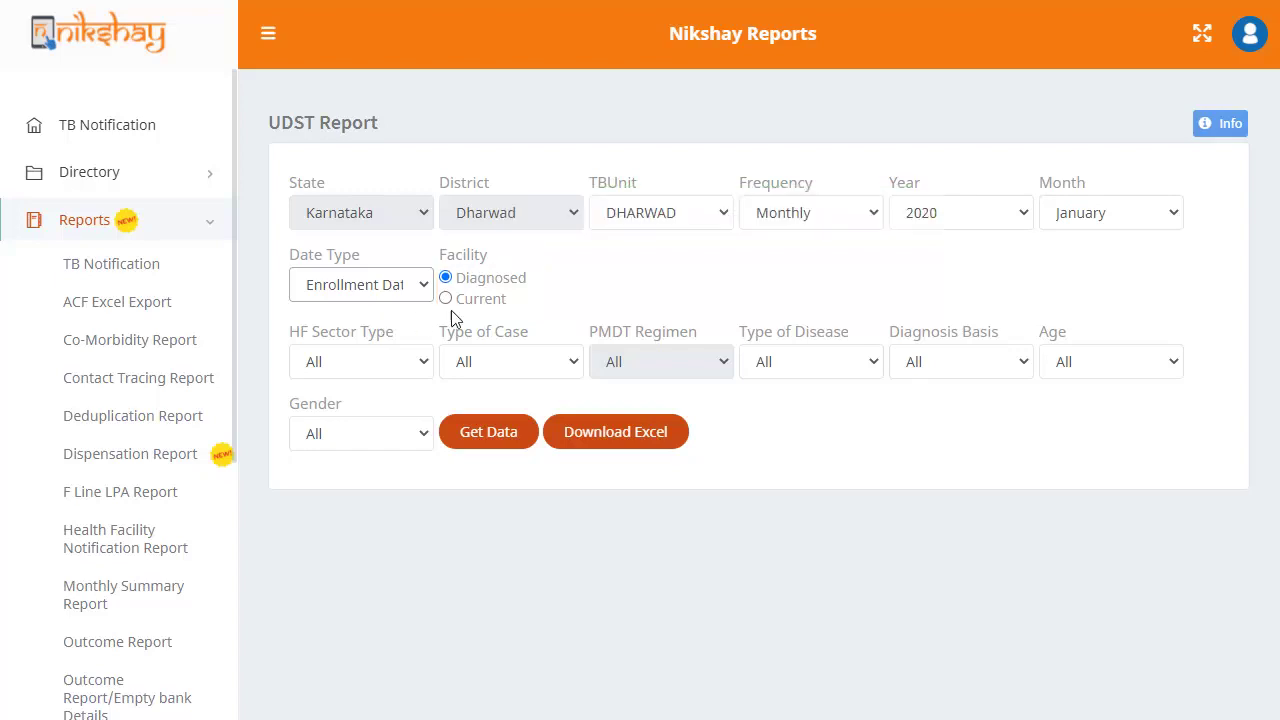
left_click(444, 277)
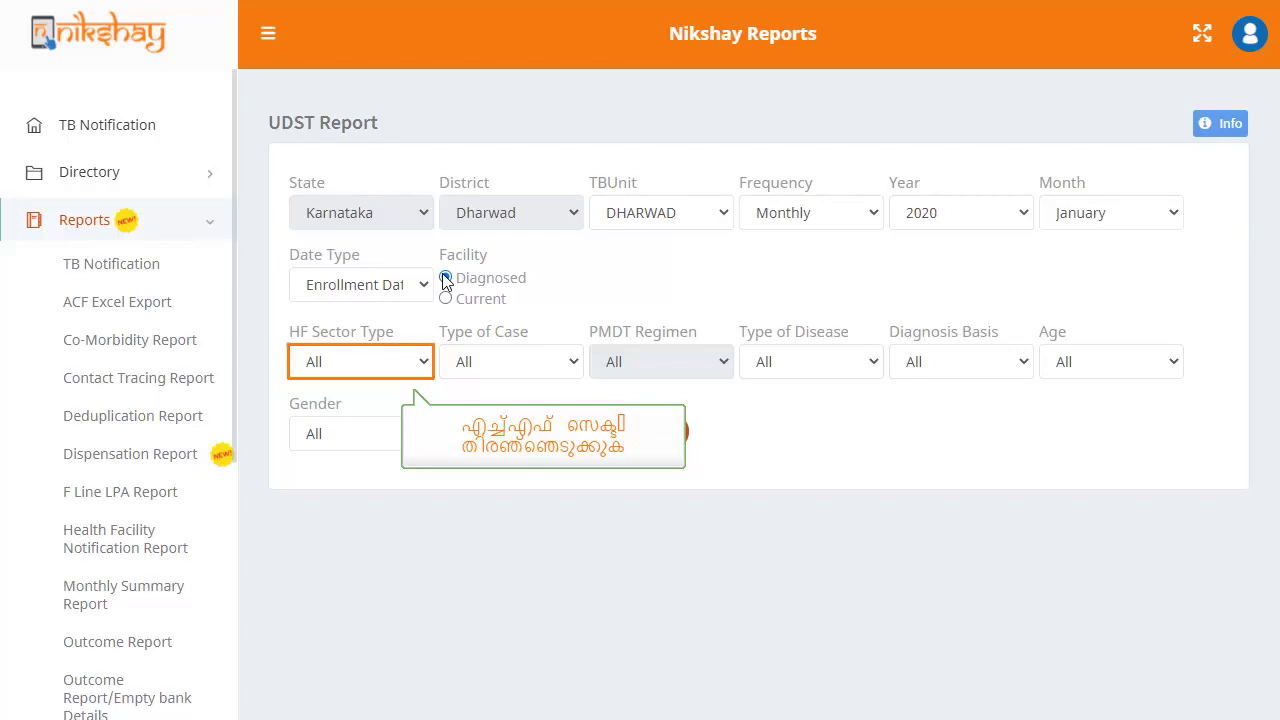
left_click(370, 357)
left_click(354, 399)
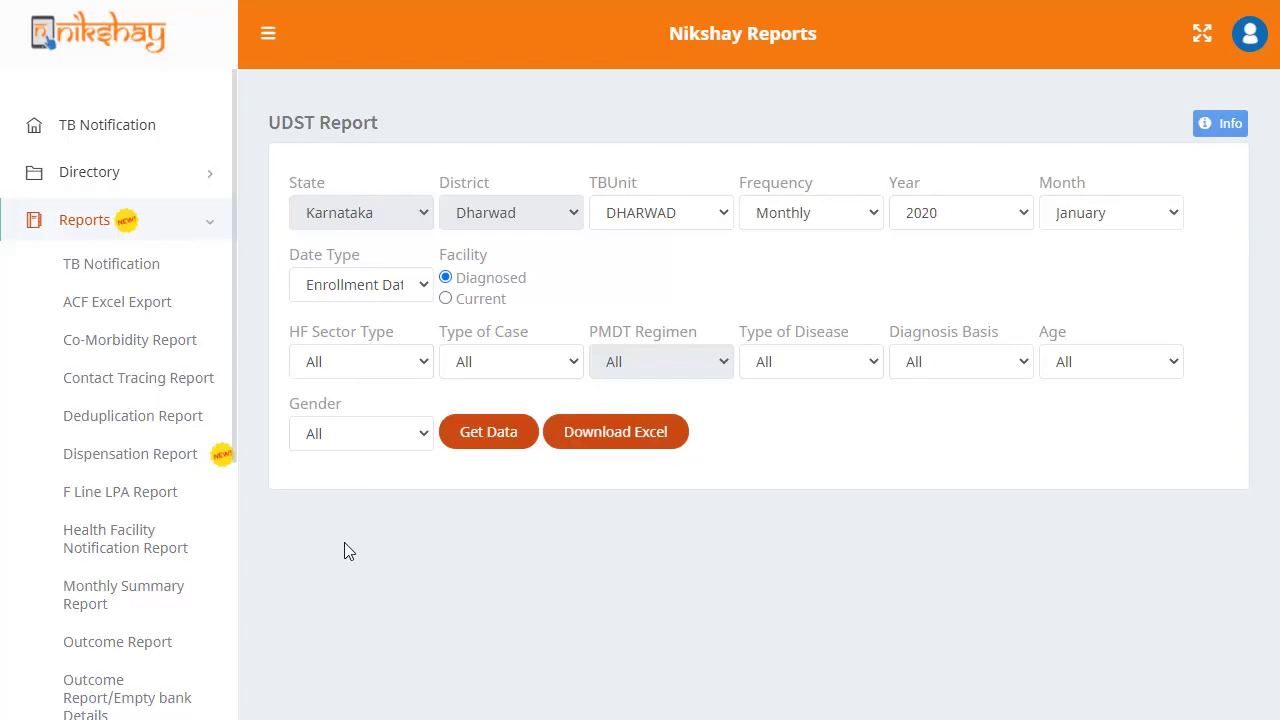
Step: Set the type of case to New and the type of disease to Pulmonary
left_click(486, 360)
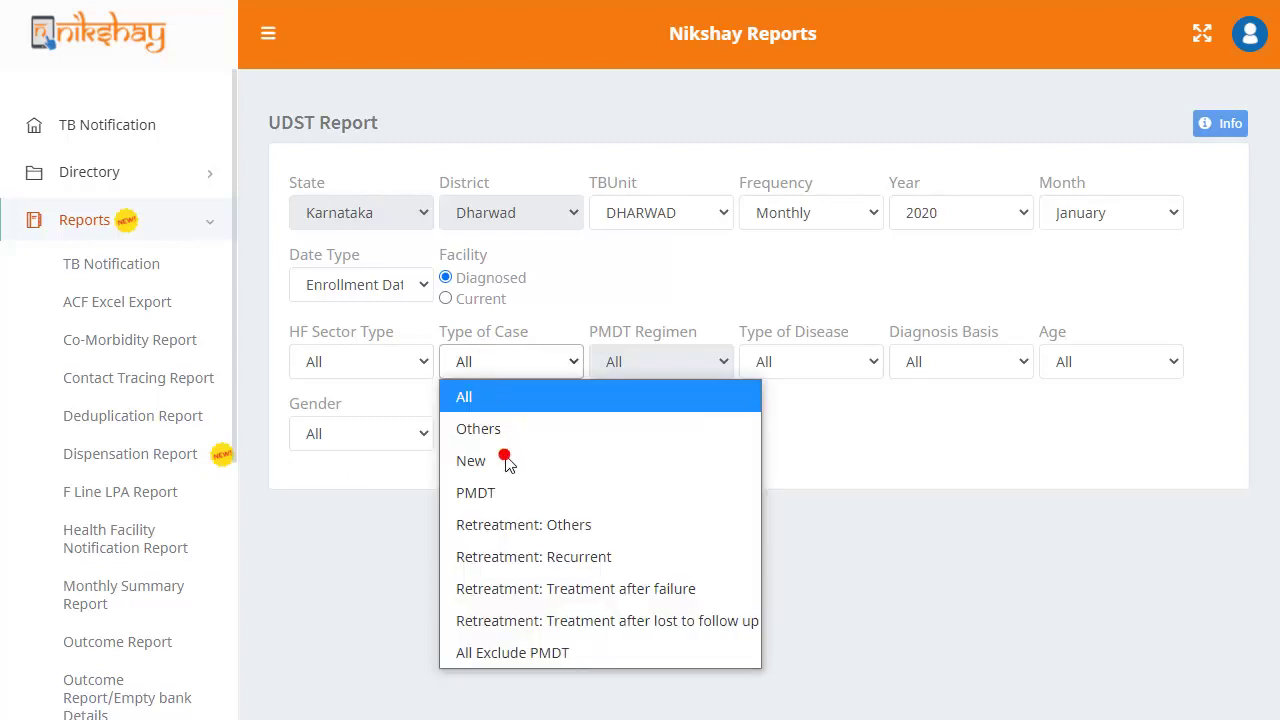
left_click(506, 458)
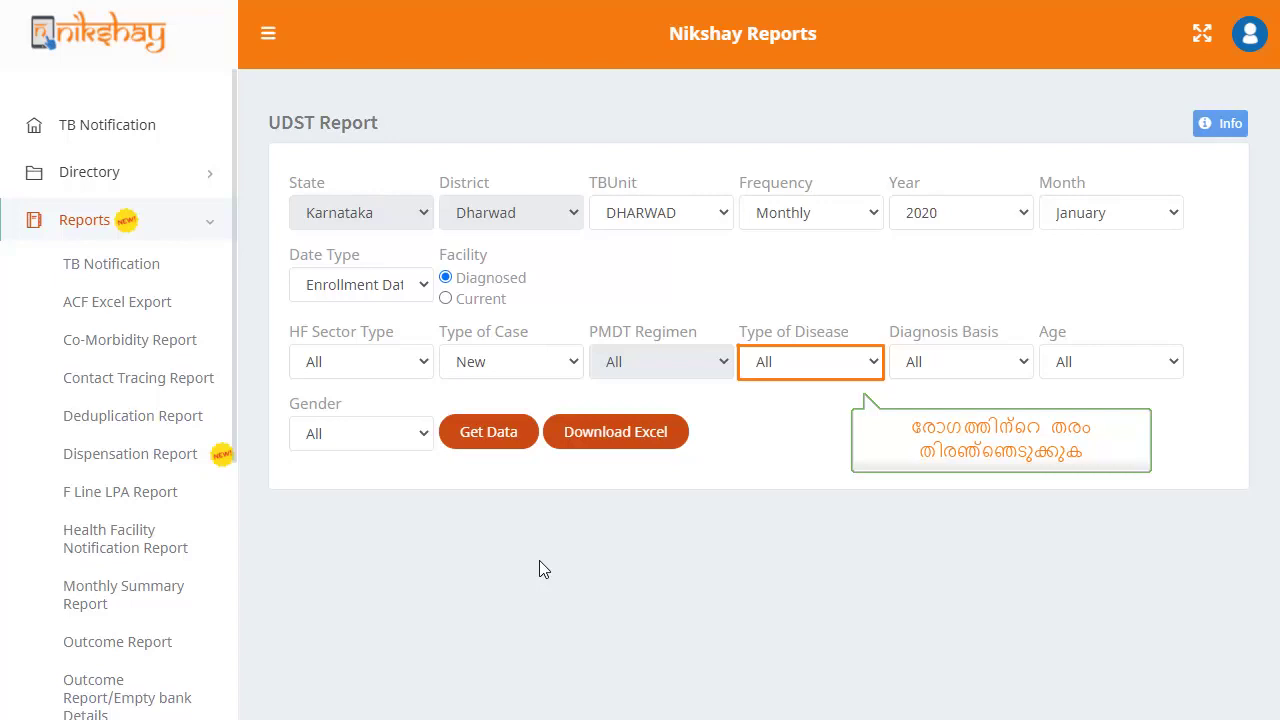
left_click(827, 362)
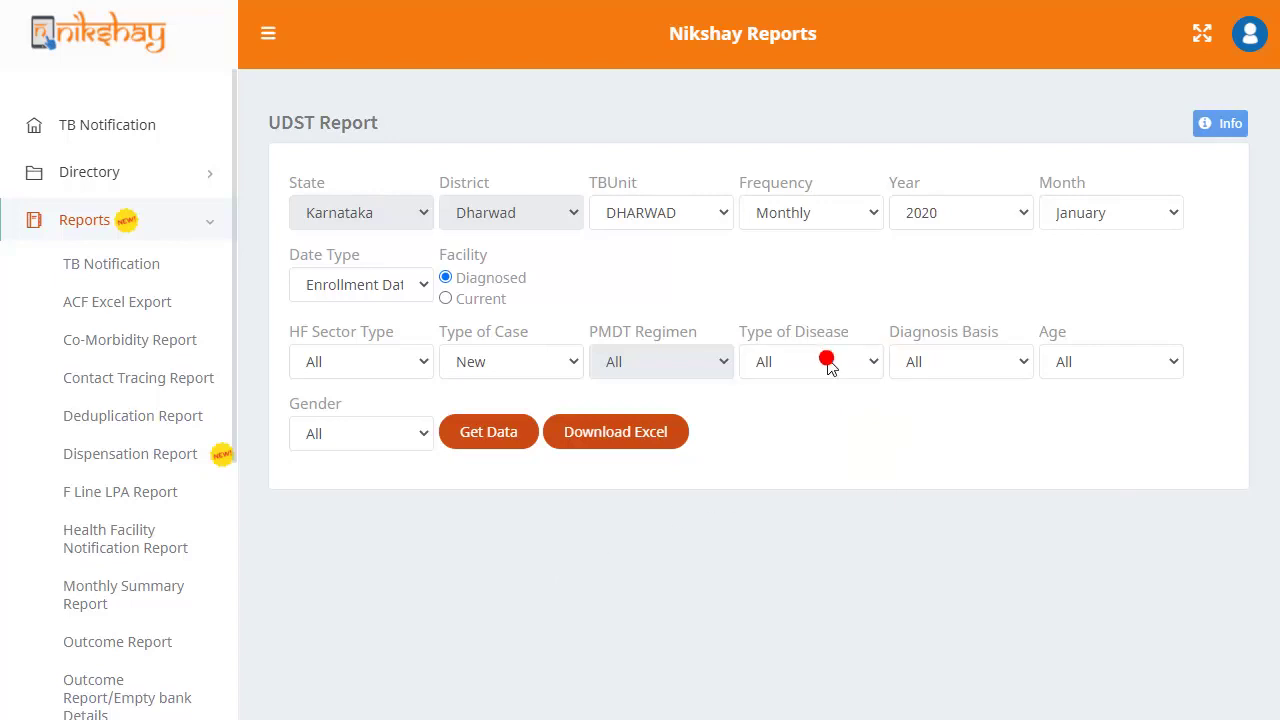
left_click(818, 493)
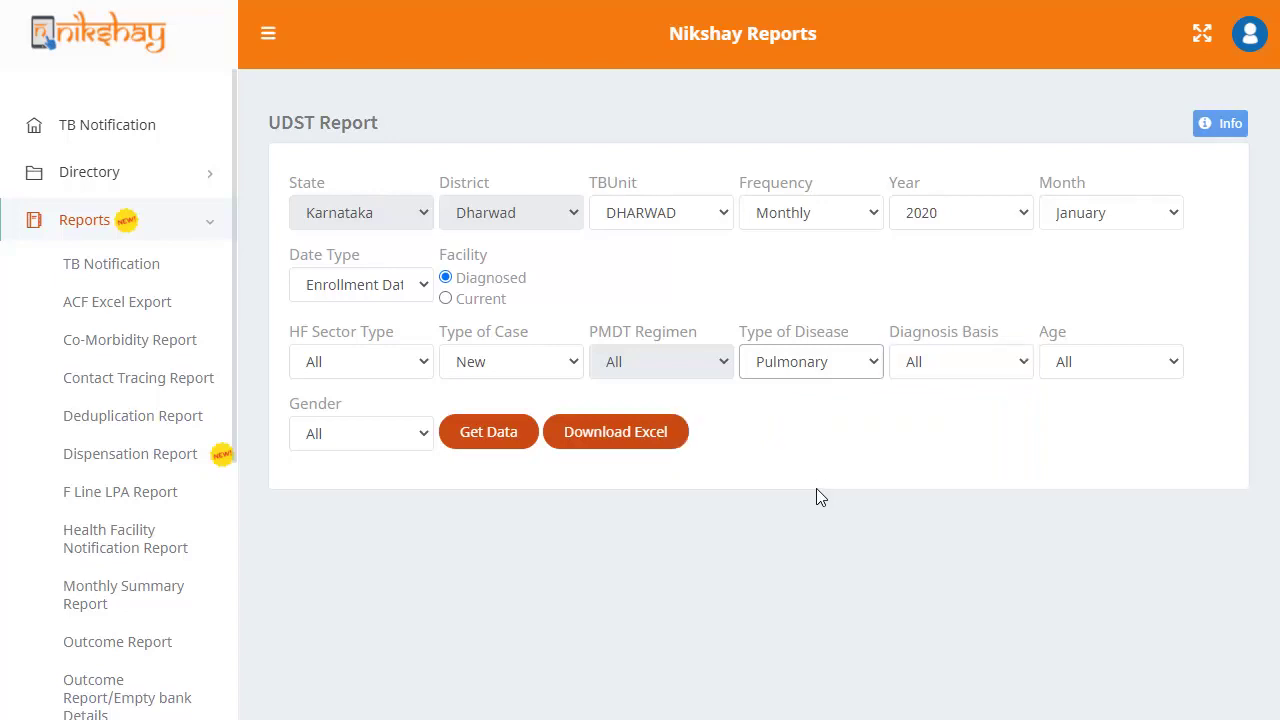
Step: Set the diagnosis basis to All, the age to >=15 and the gender to All
left_click(958, 357)
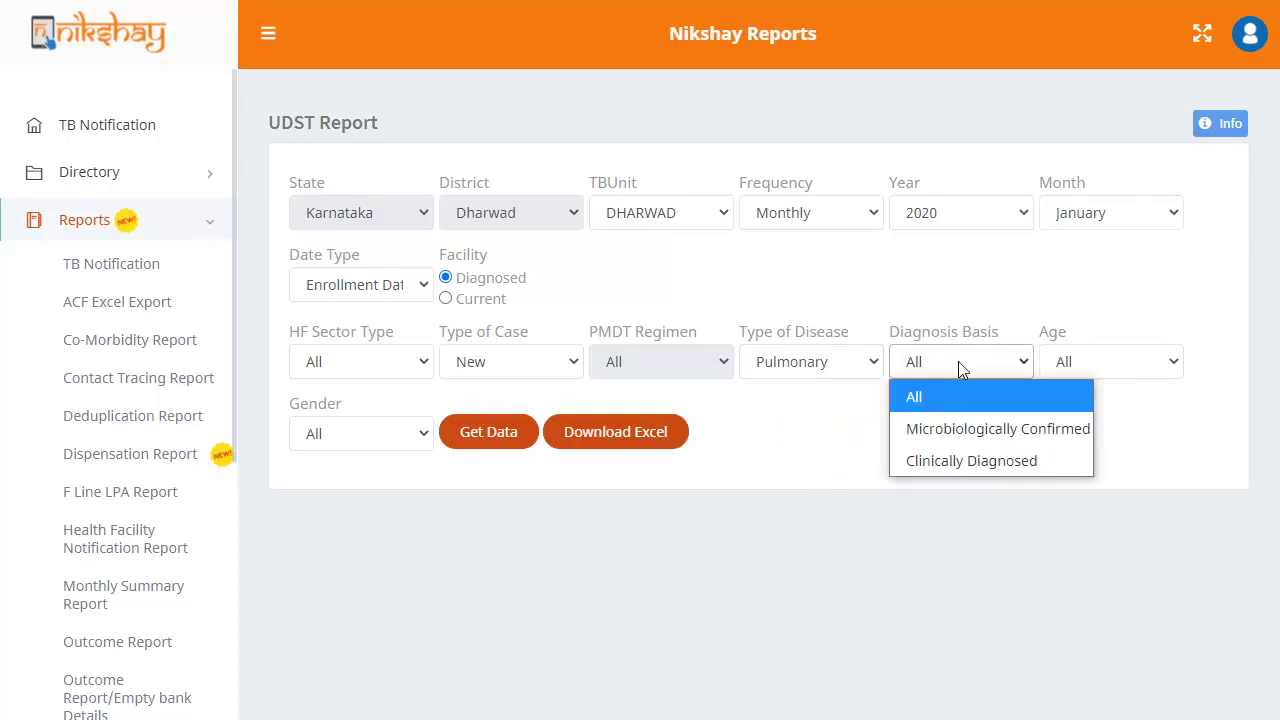
left_click(958, 399)
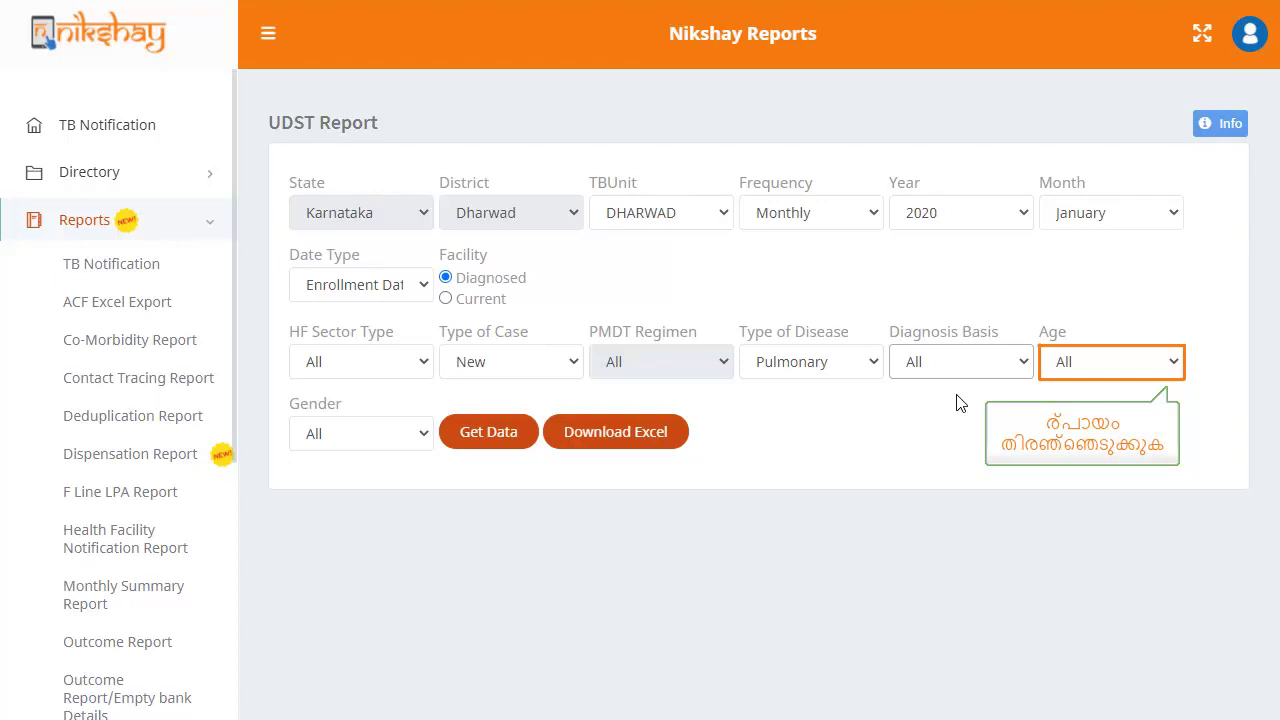
left_click(1093, 365)
left_click(1090, 462)
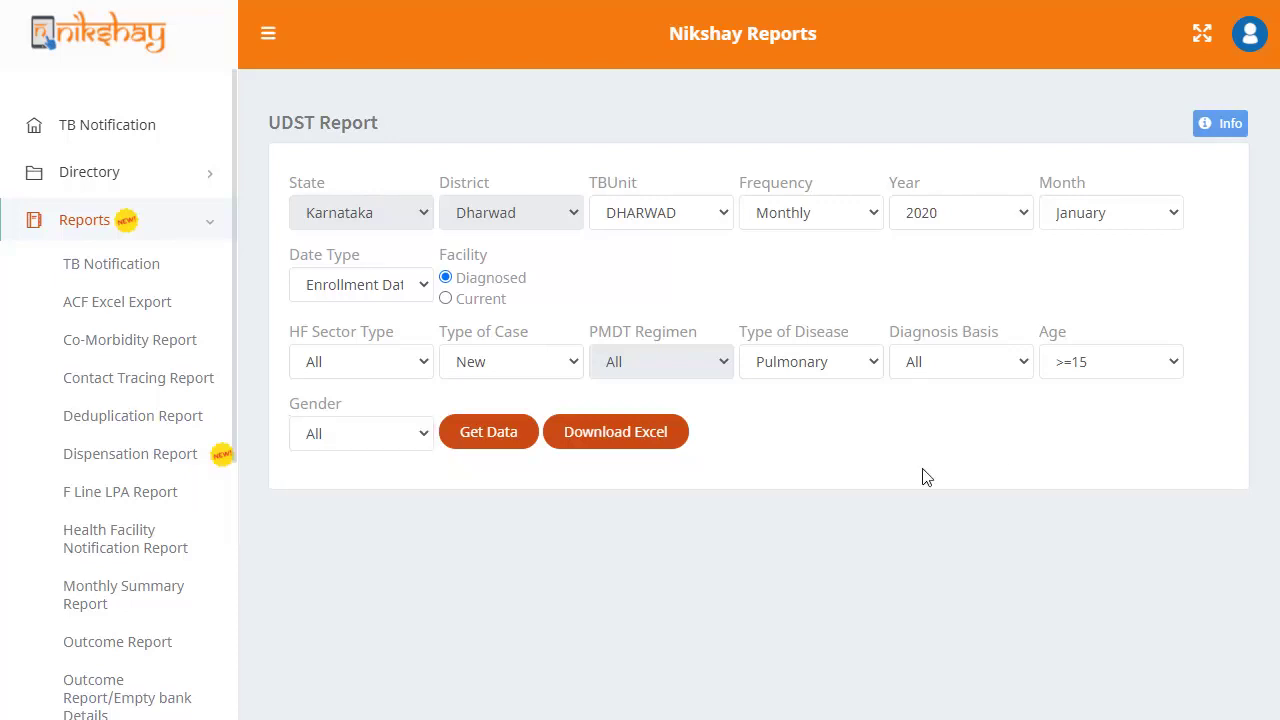
left_click(364, 433)
left_click(365, 469)
Step: Generate the UDST report data for the chosen filters and download it as an Excel file
left_click(479, 432)
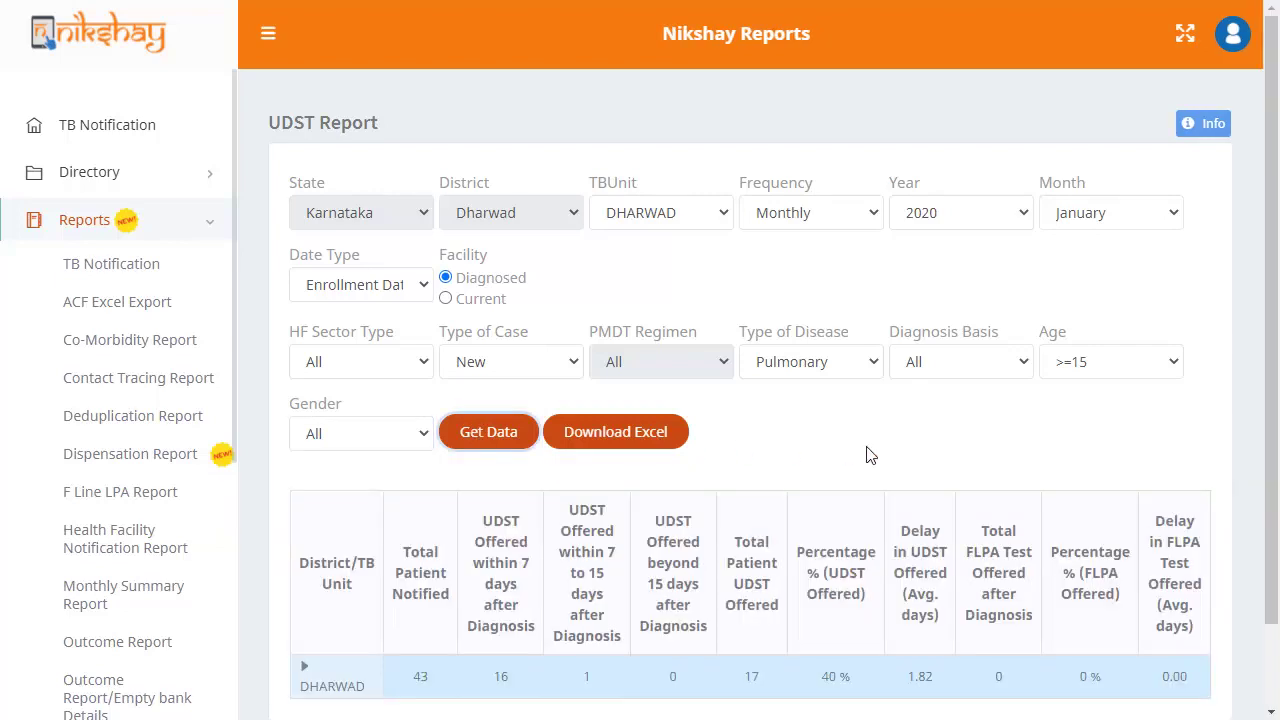
scroll(1272, 450, "down", 1)
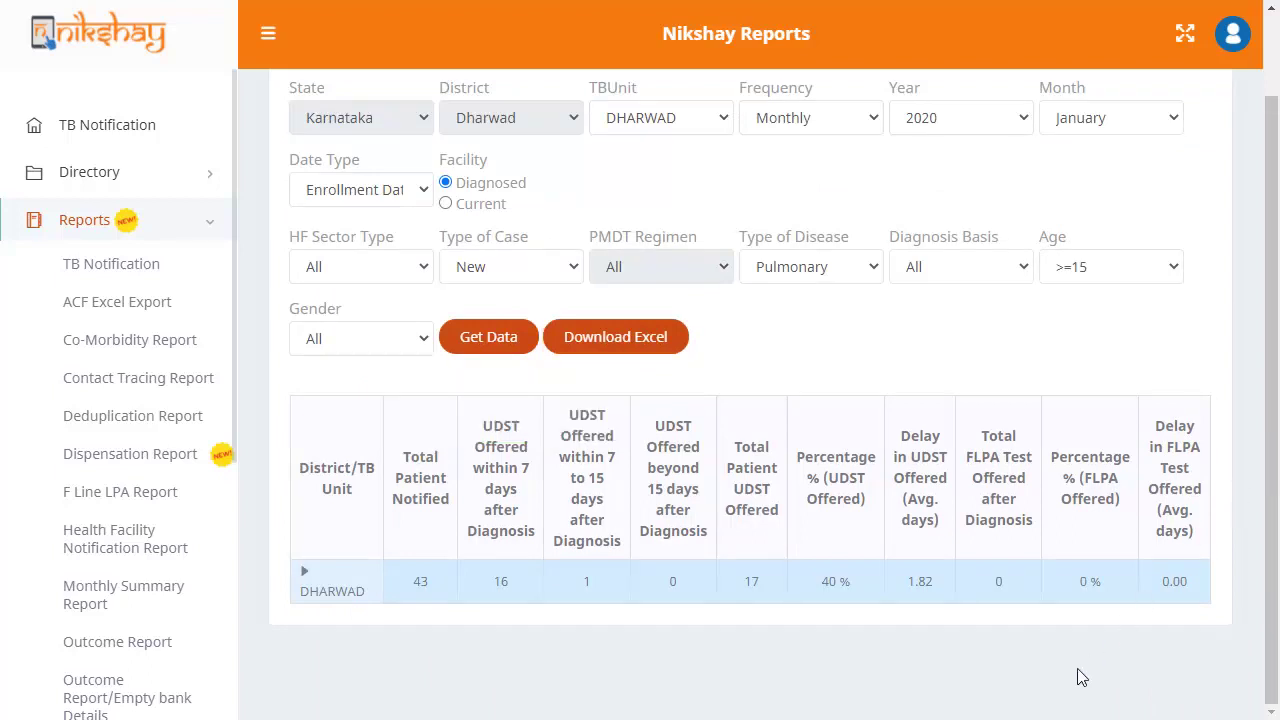
left_click(657, 333)
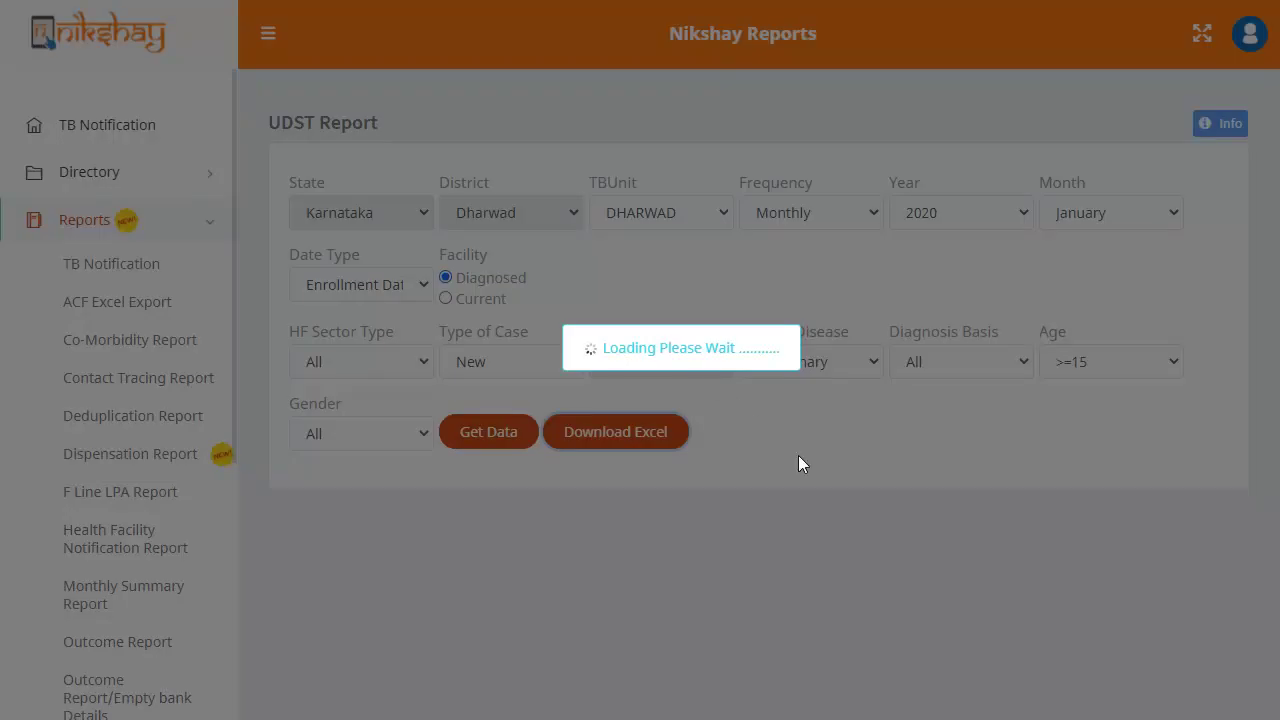